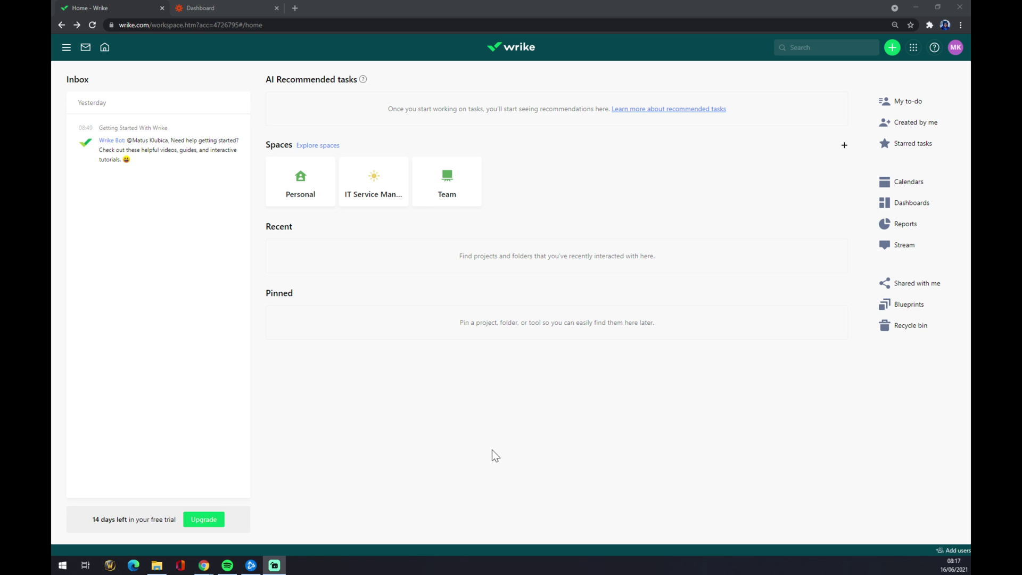
left_click(955, 48)
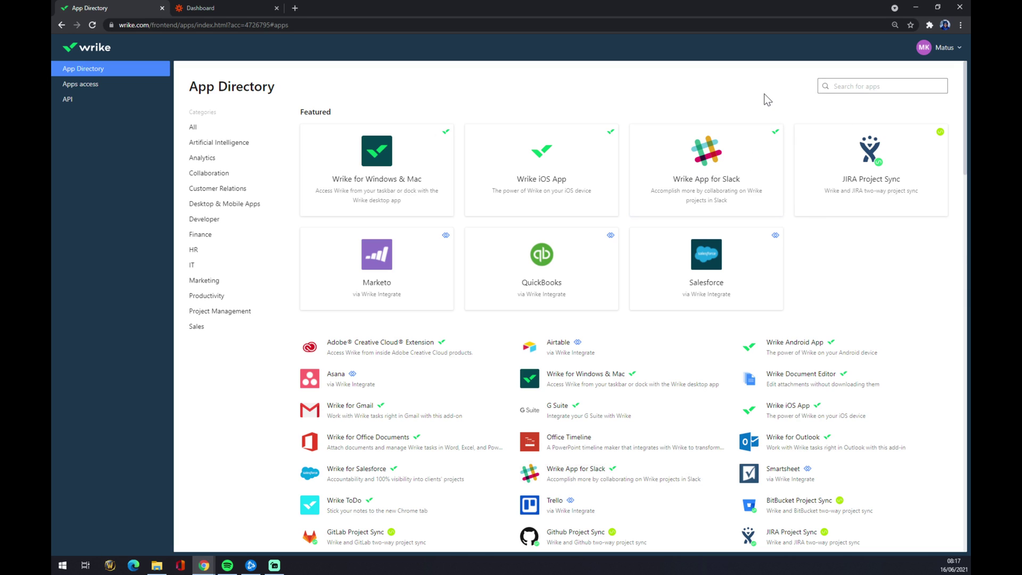
left_click(714, 148)
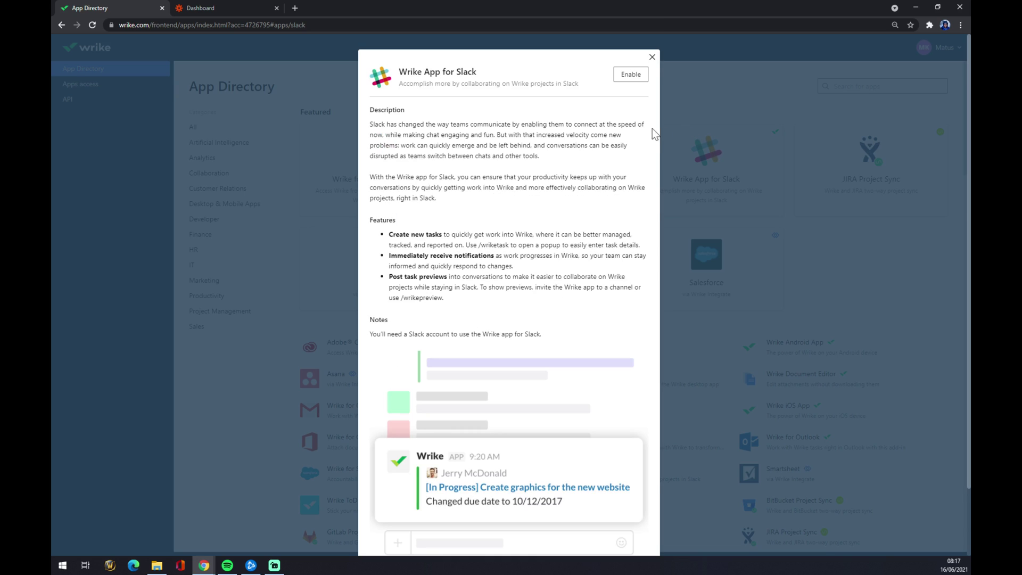
left_click(651, 58)
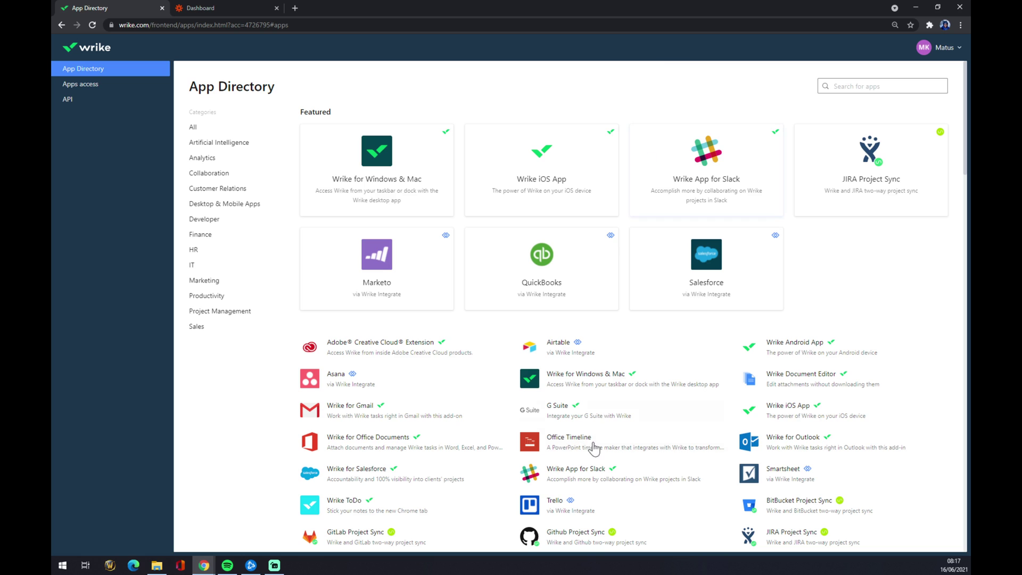
left_click(556, 474)
scroll(522, 415, "down", 2)
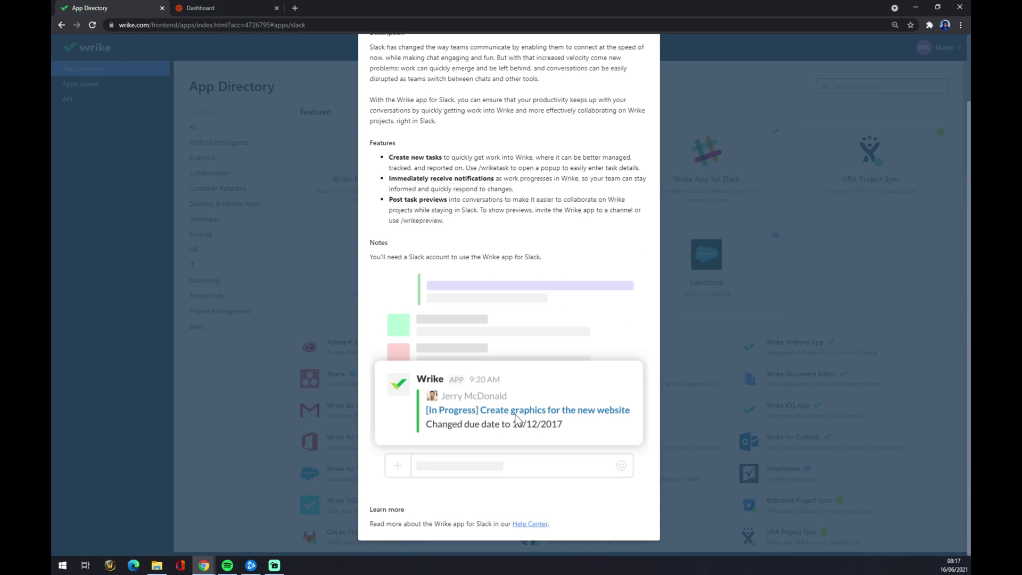
scroll(518, 421, "up", 2)
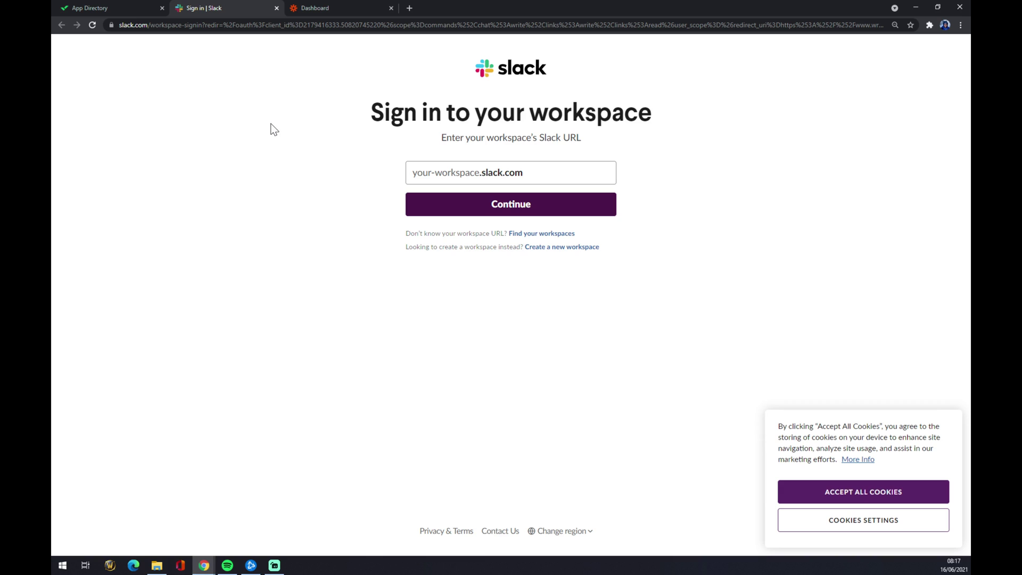
Step: Start a new zap from the Zapier dashboard and name it 'wrike to slack'
left_click(305, 7)
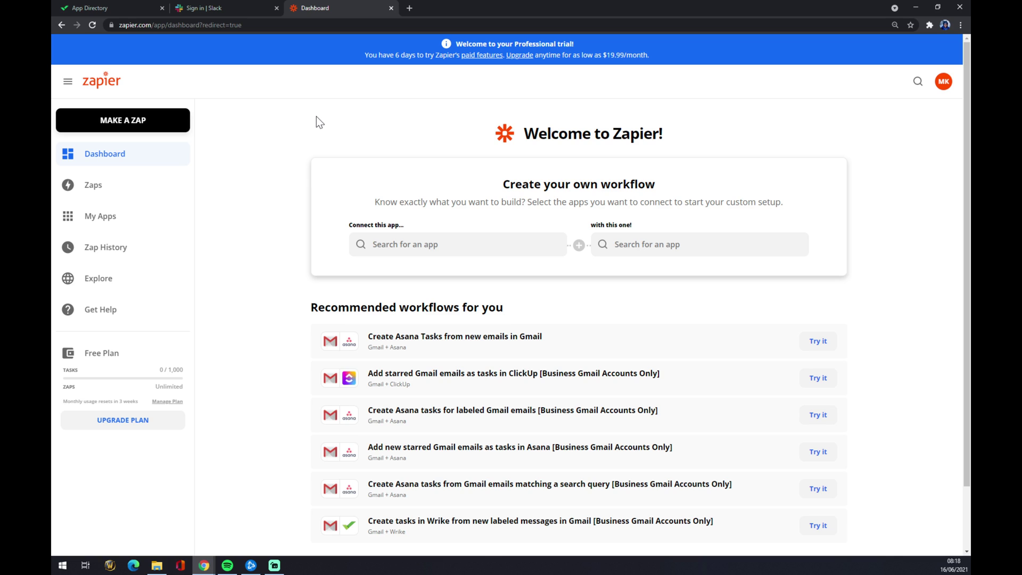
left_click(157, 129)
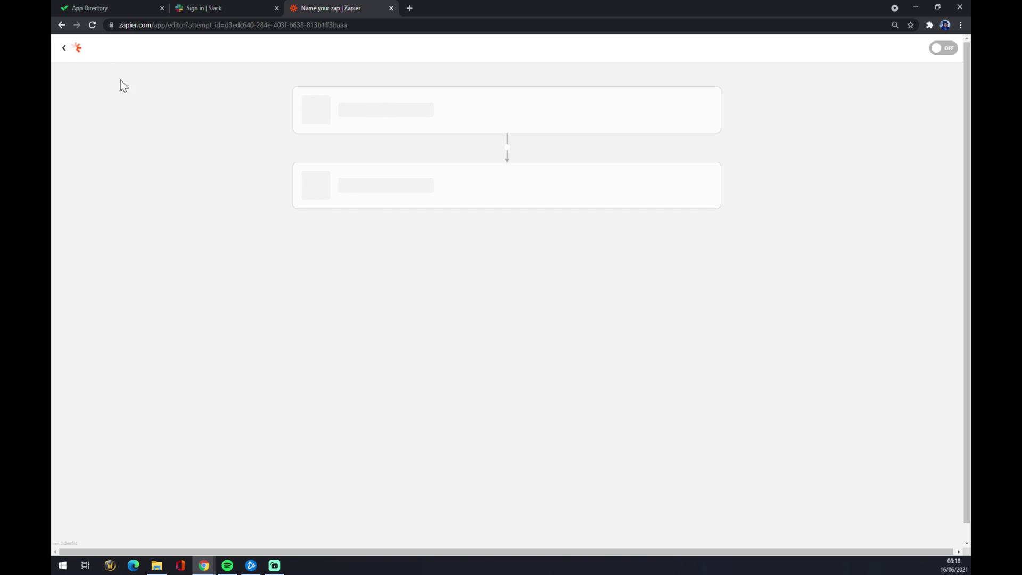
left_click(140, 68)
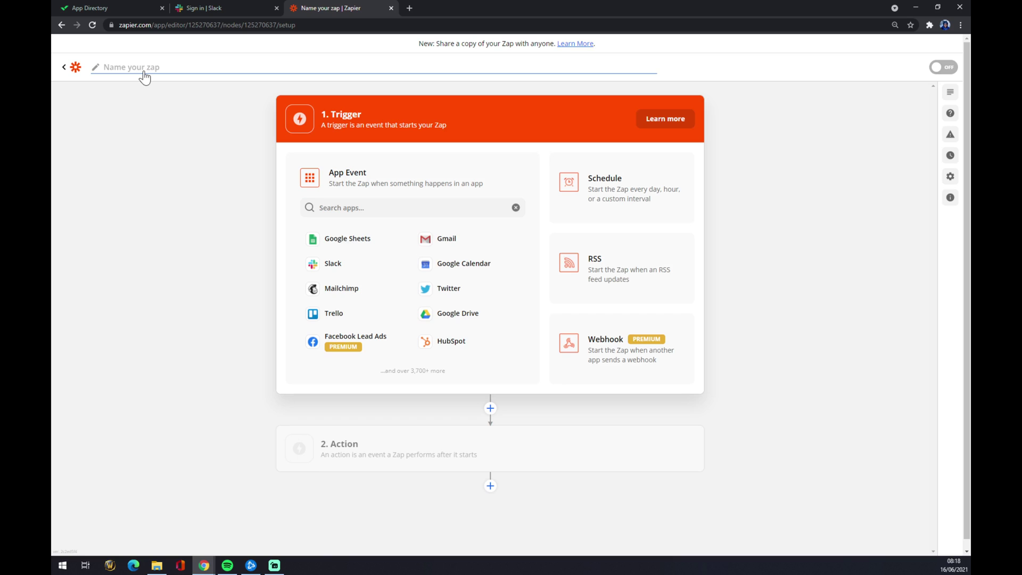
type("wrike to slack")
key("Return")
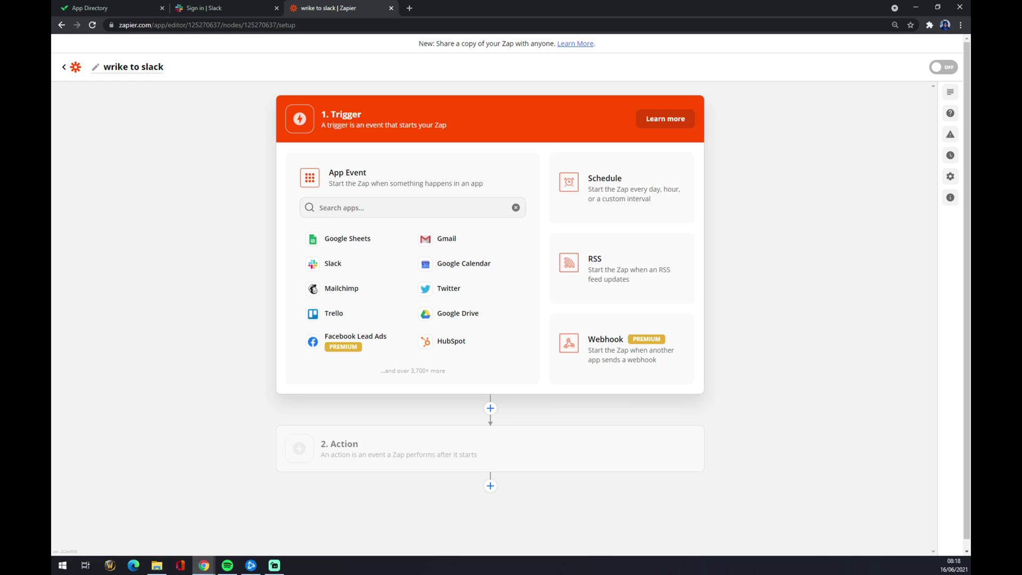
Step: Set the trigger to Wrike's New Task event
left_click(362, 207)
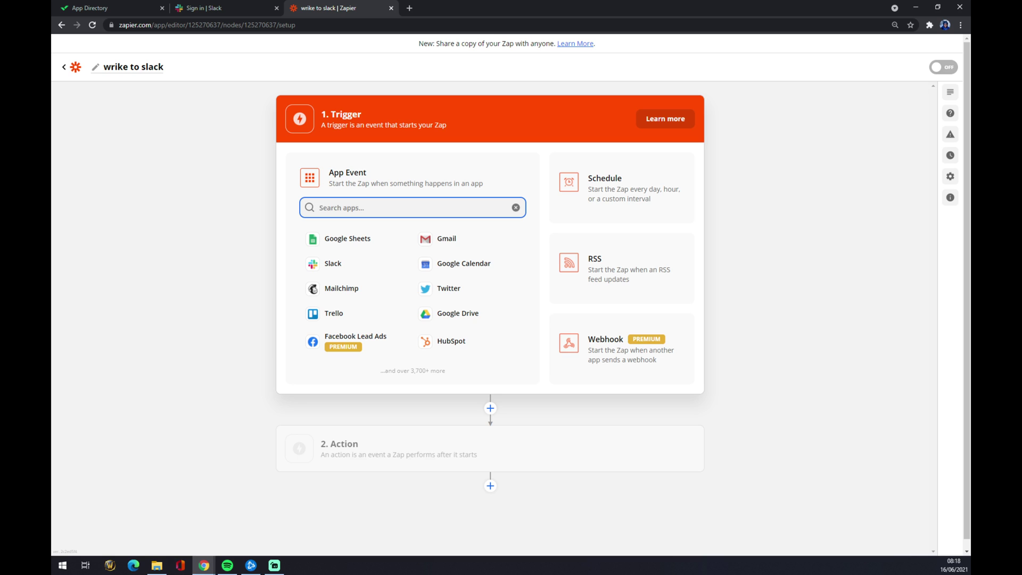
type("wrike")
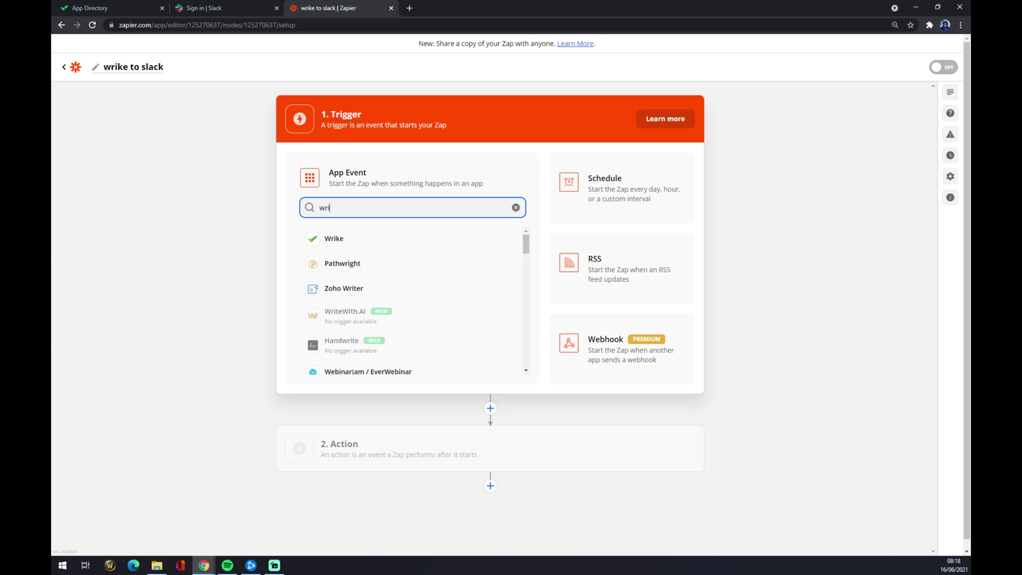
left_click(359, 239)
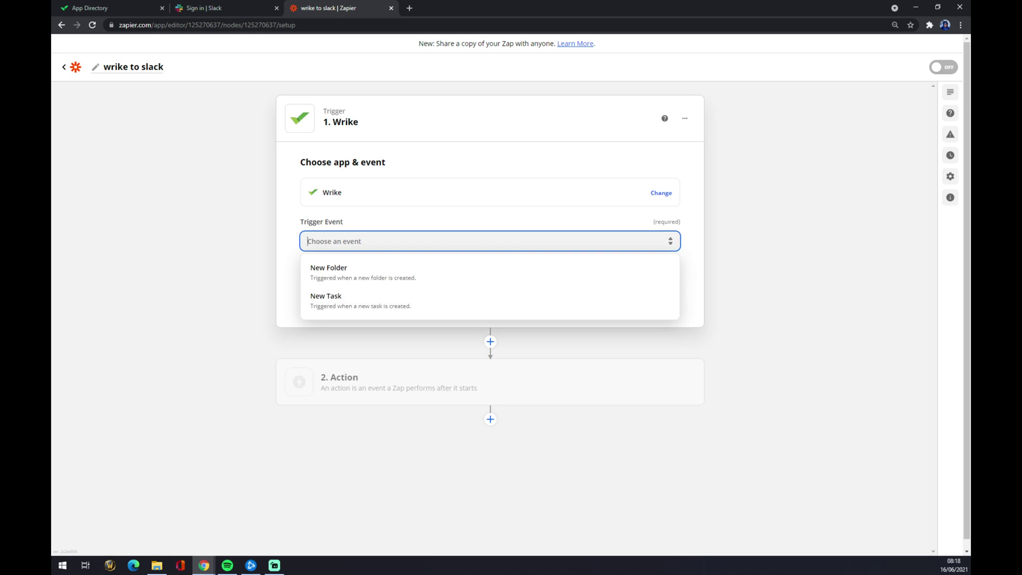
left_click(352, 305)
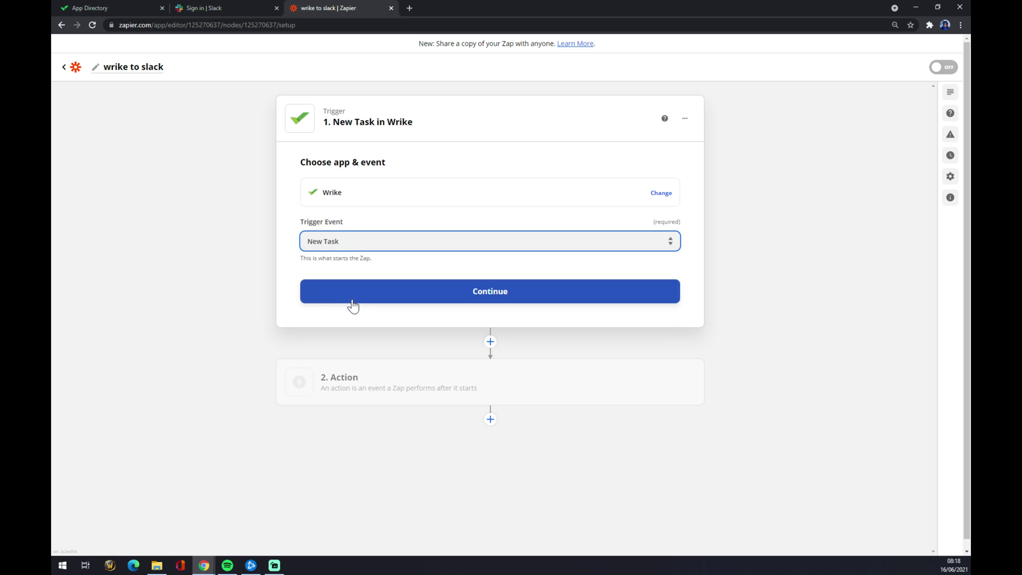
left_click(352, 303)
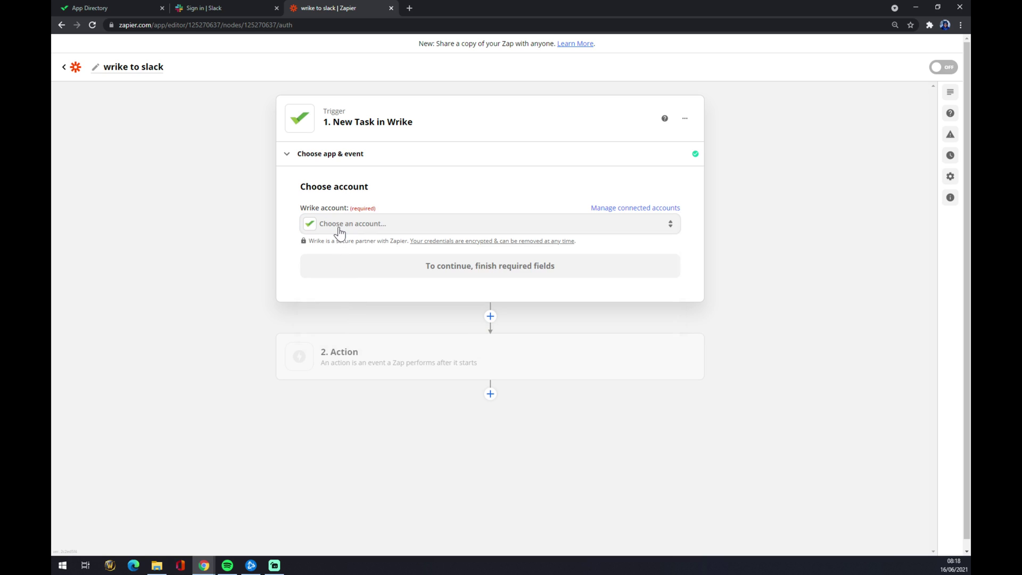
Step: Use the connected Wrike account, watch the Root folder, and set Track Subfolders to True
left_click(339, 225)
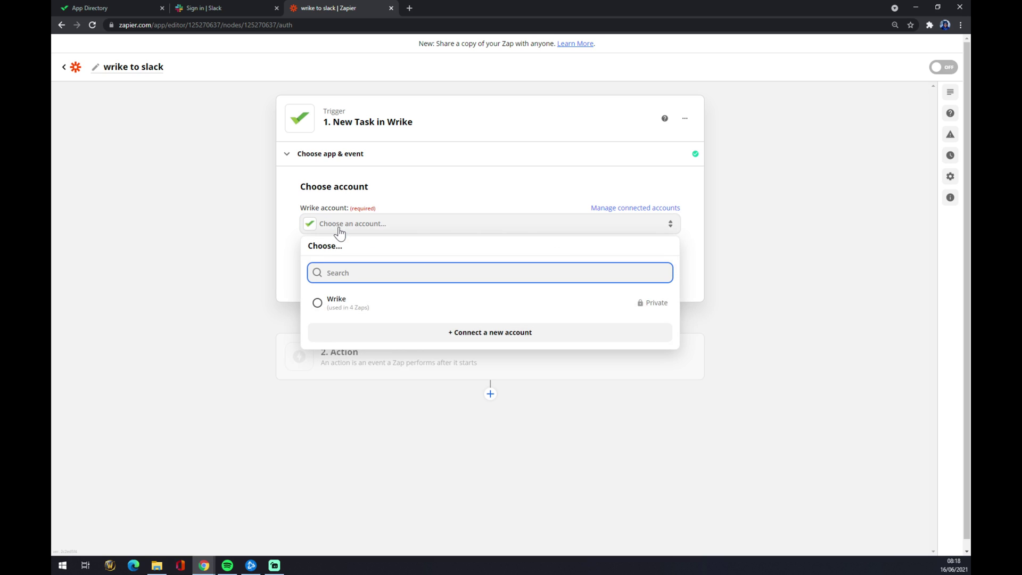
left_click(341, 307)
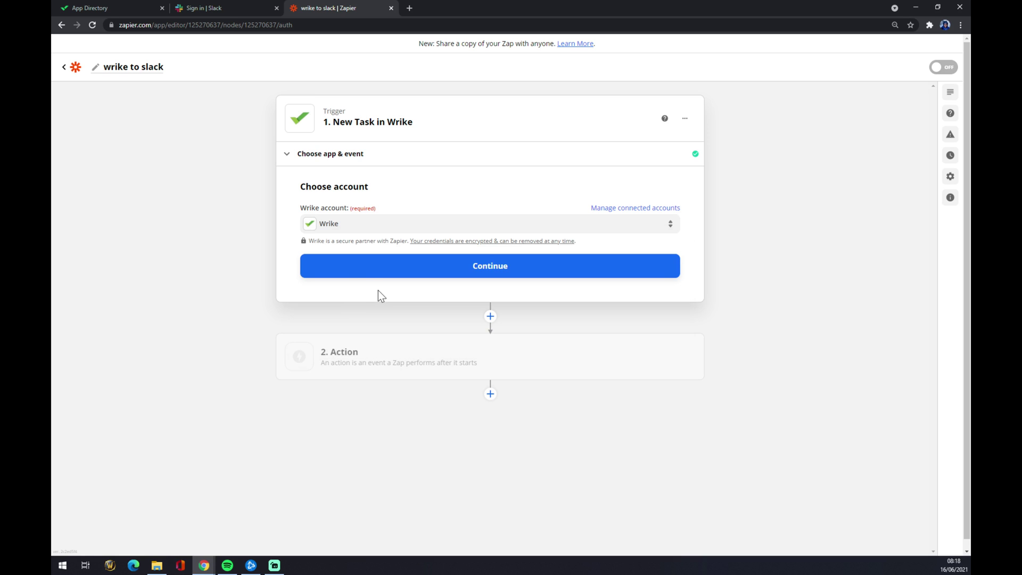
left_click(332, 266)
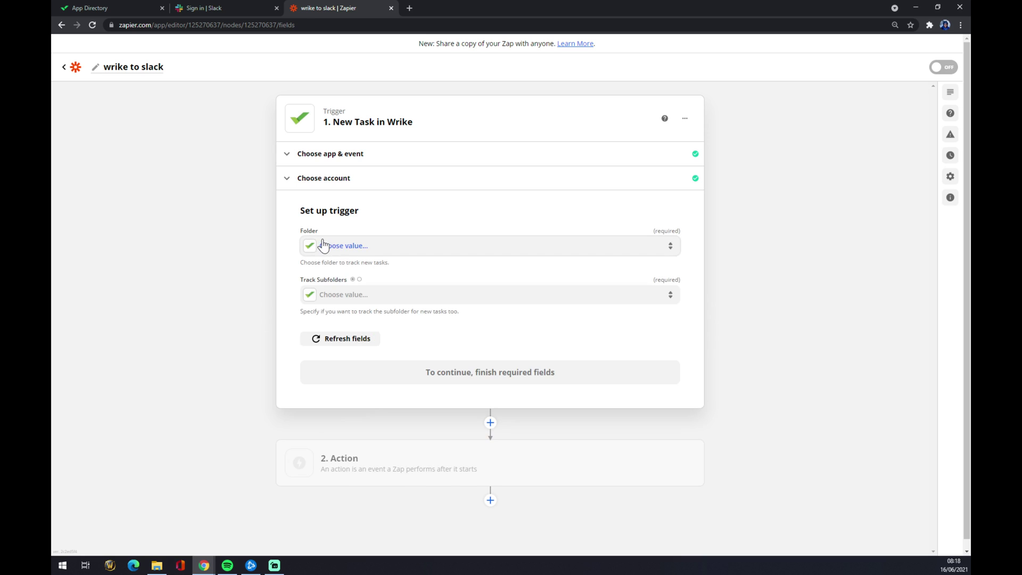
left_click(341, 247)
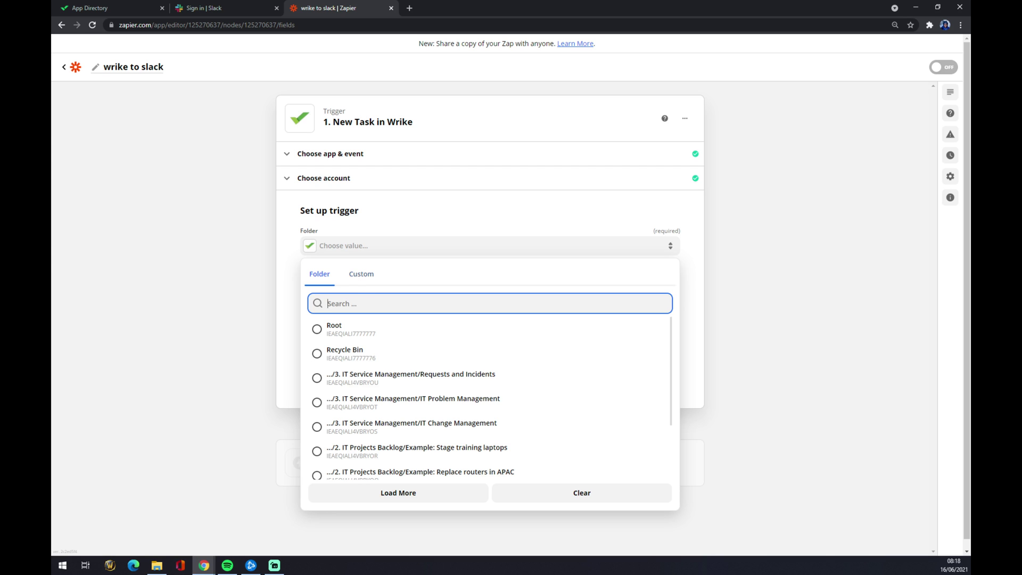
left_click(346, 333)
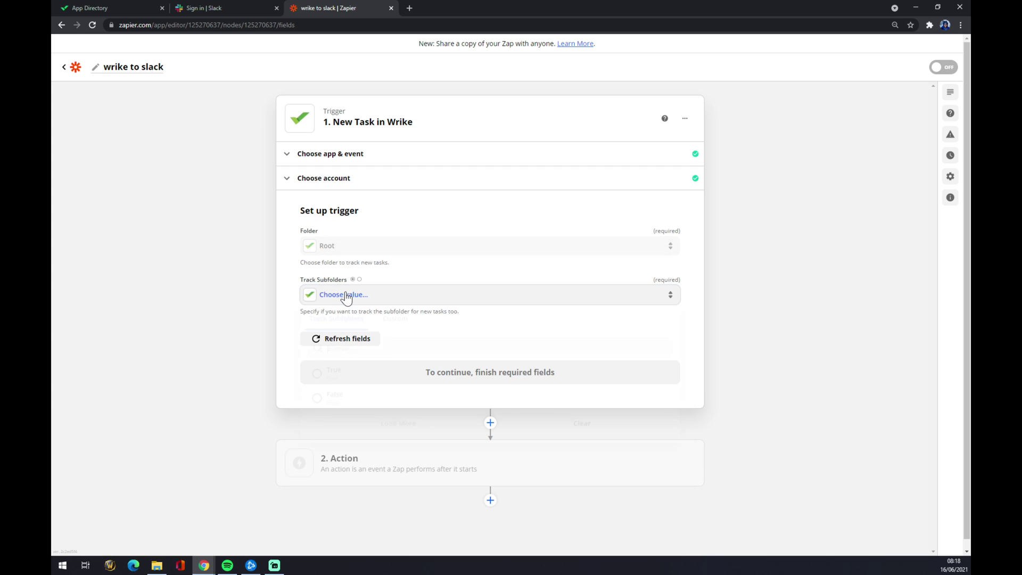
left_click(343, 295)
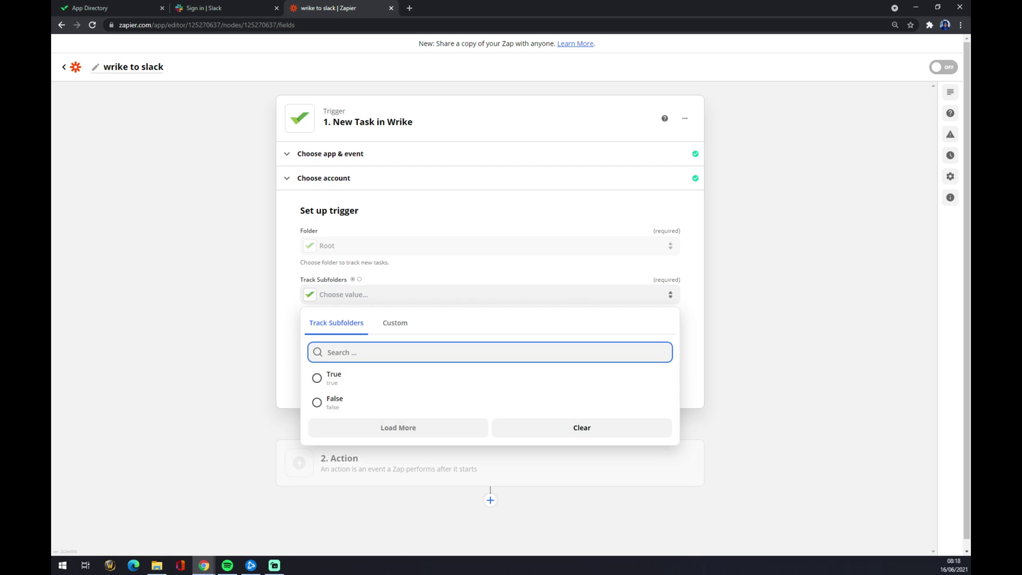
left_click(344, 379)
Step: Set the action to Slack with the Update Profile event
left_click(346, 374)
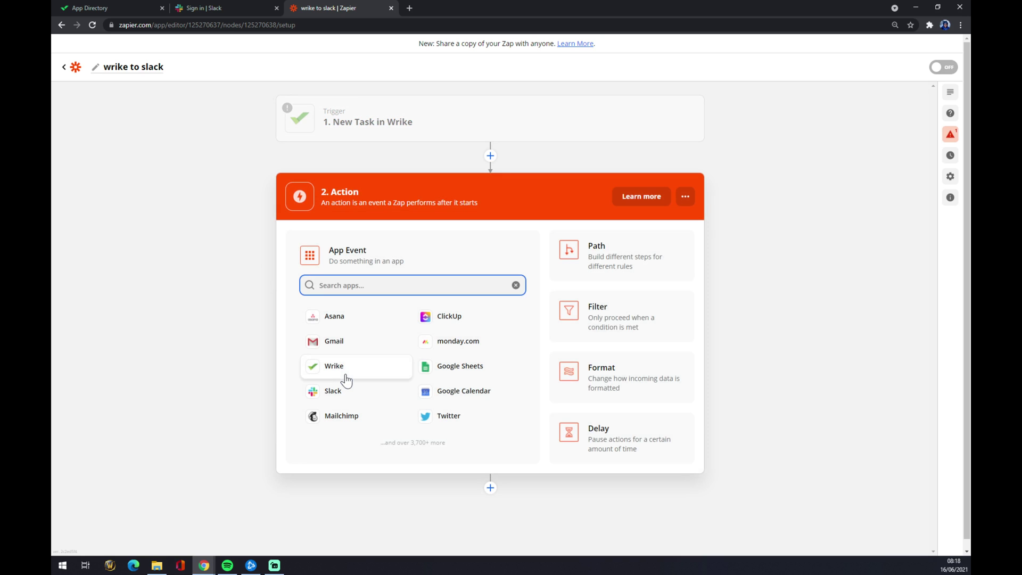
left_click(346, 380)
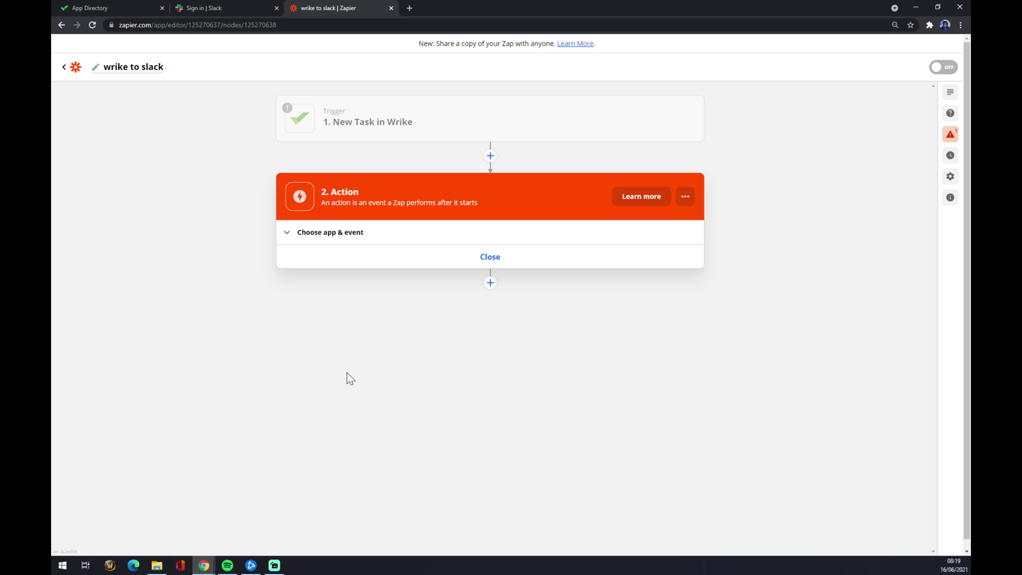
left_click(346, 238)
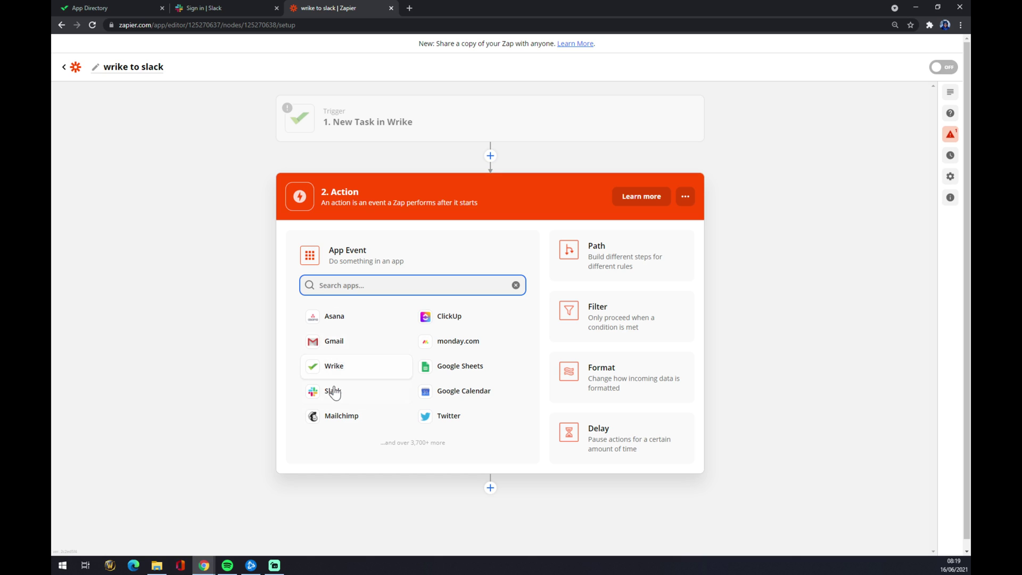
left_click(334, 393)
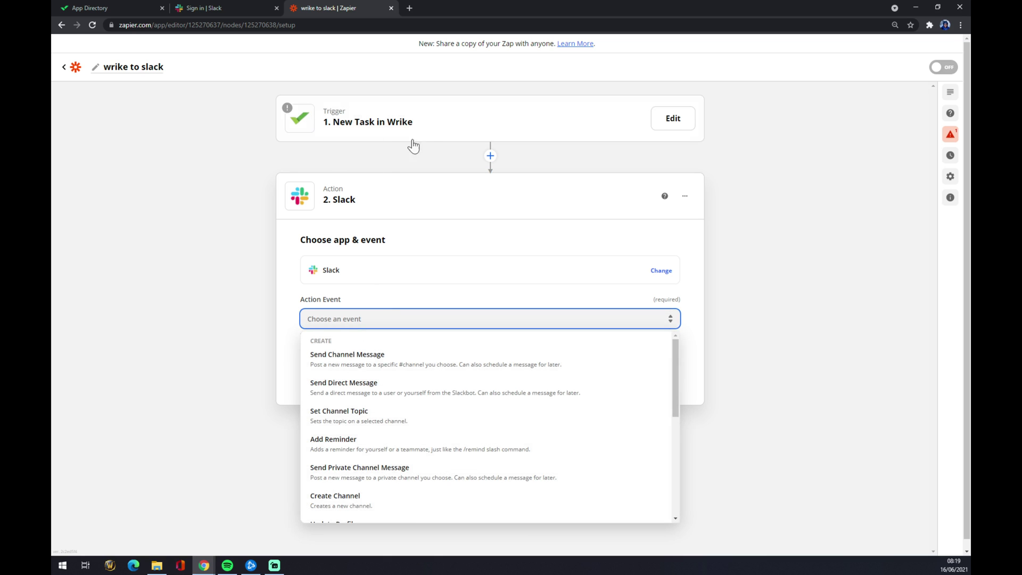
scroll(389, 423, "down", 1)
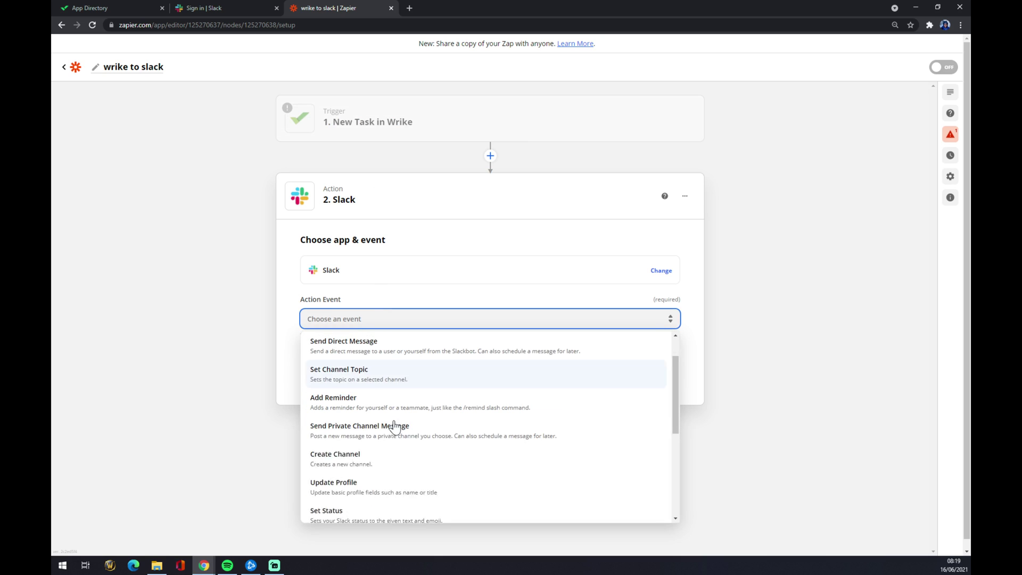
left_click(345, 489)
left_click(426, 375)
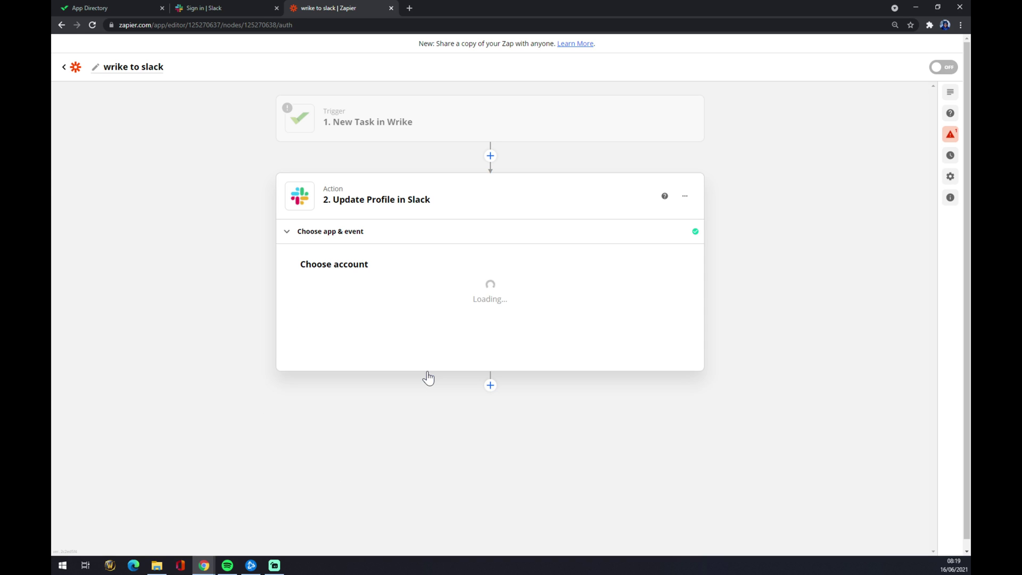